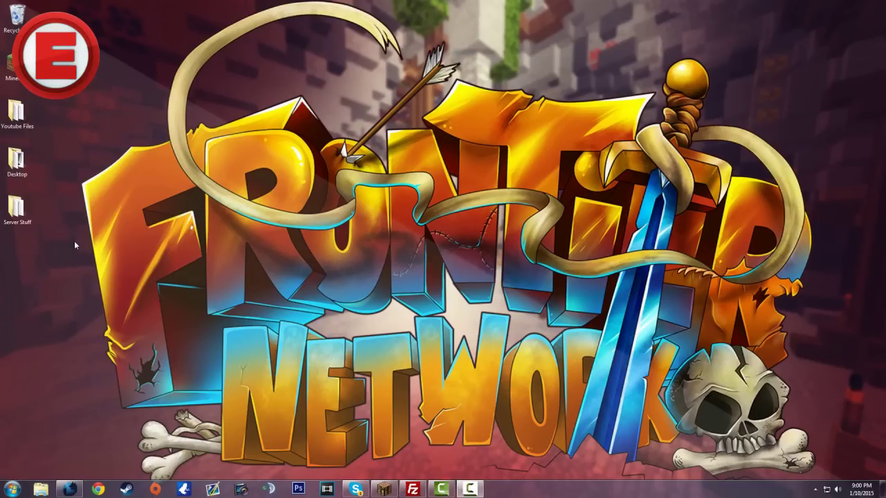
# Step: Bring Minecraft back up, open and dismiss the in-game chat, then minimize the game
pyautogui.click(377, 489)
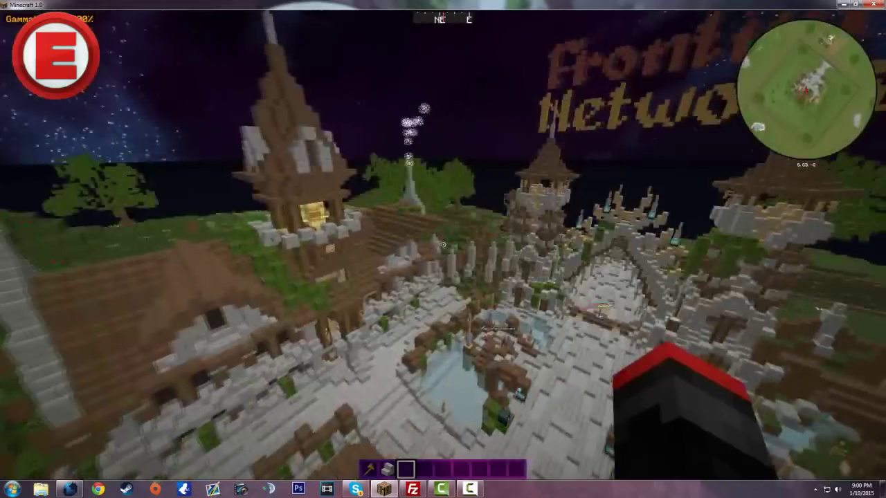
pyautogui.write('/p')
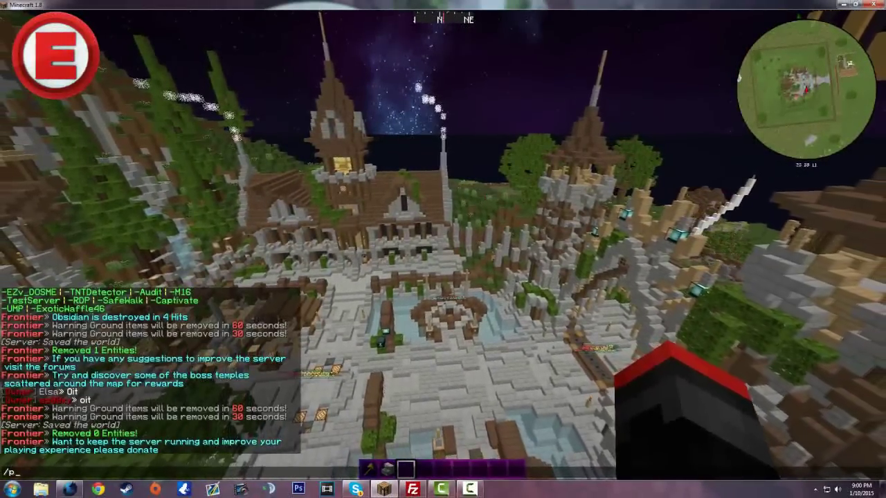
pyautogui.press('Escape')
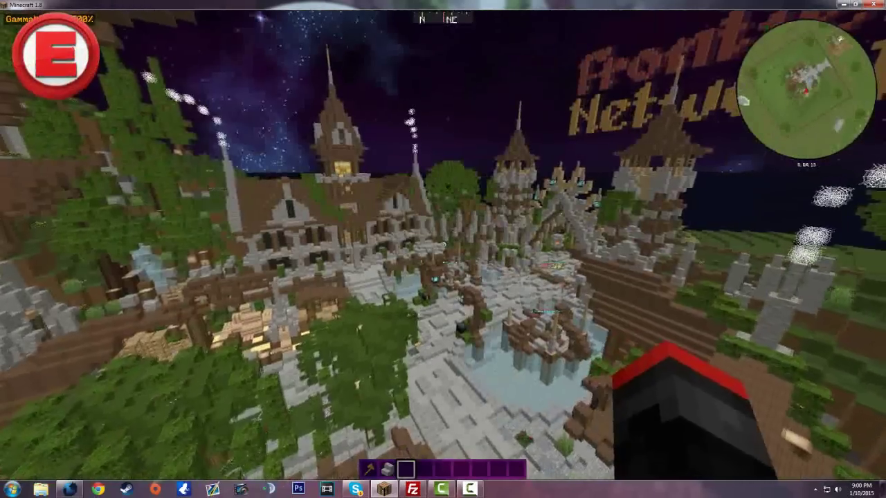
pyautogui.press('t')
pyautogui.click(384, 489)
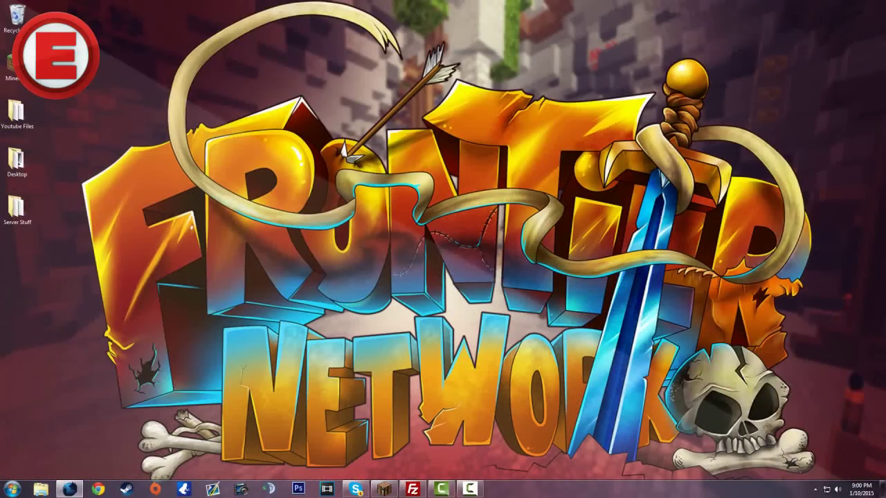
# Step: In Waterfox, search the web for 'minecraft forge' and open the files.minecraftforge.net Forge 1.8 page
pyautogui.hotkey('alt', 'Tab')
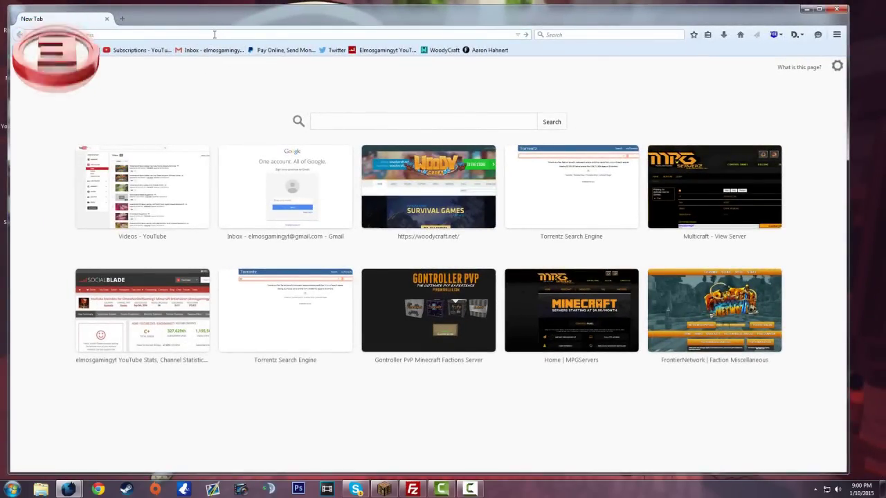
pyautogui.write('minecraft')
pyautogui.press('Return')
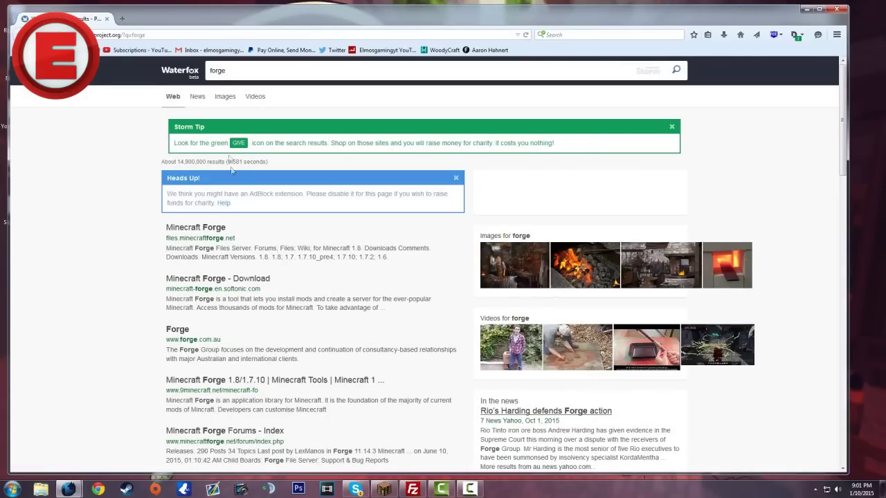
pyautogui.click(209, 222)
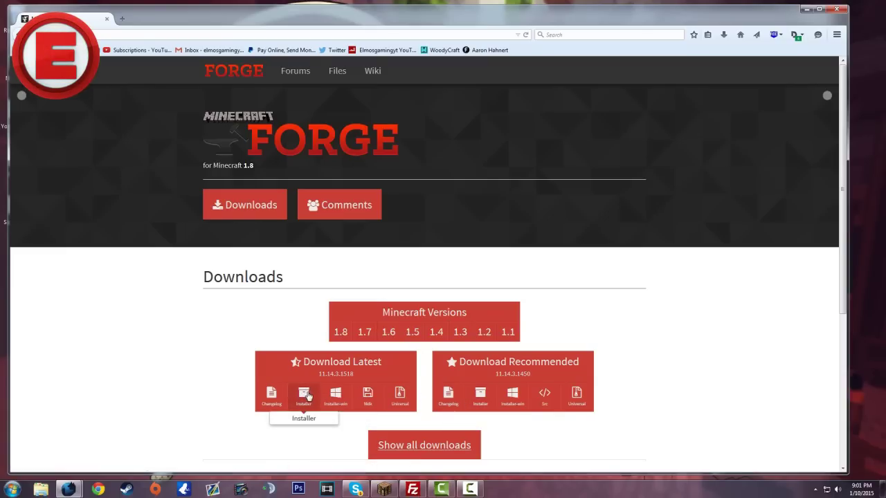
# Step: Start the latest Forge 1.8 installer (11.14.3.1518) download and check its progress in the downloads list
pyautogui.click(303, 404)
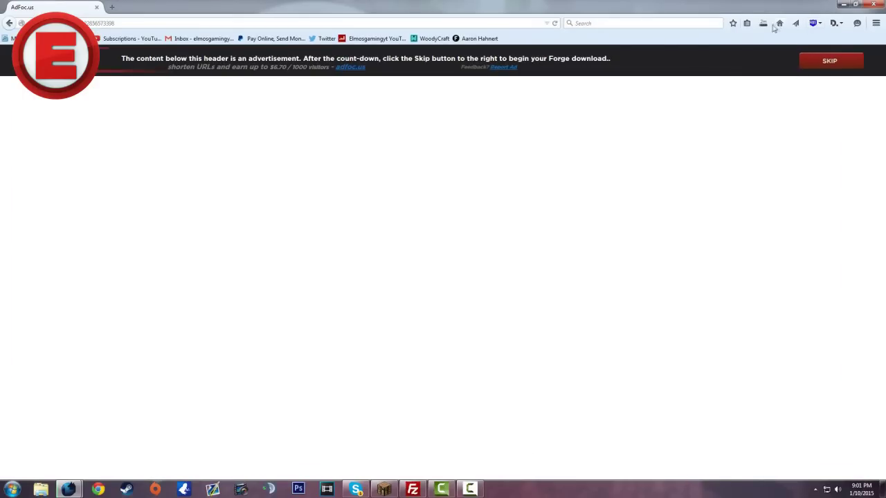
pyautogui.click(765, 25)
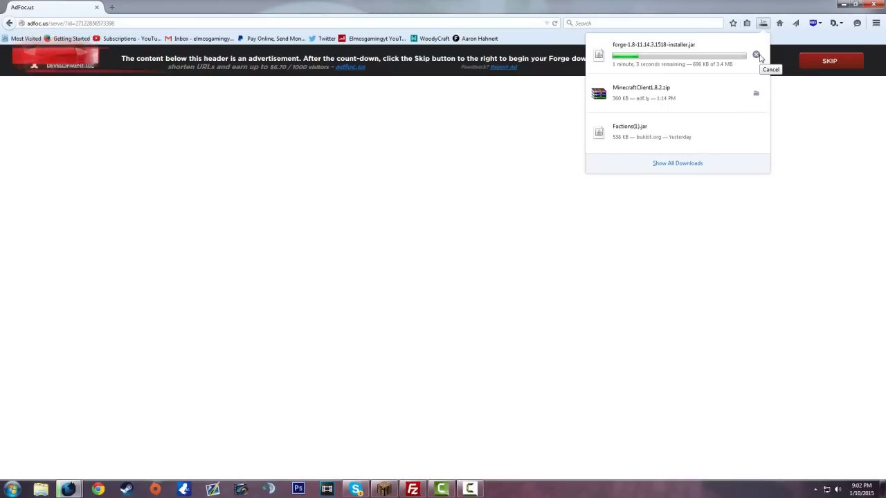
pyautogui.click(566, 200)
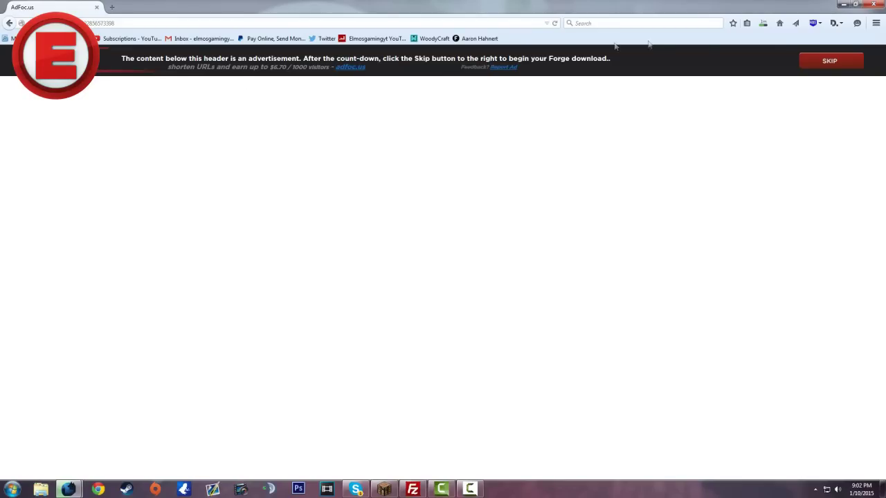
# Step: Check the Forge download's progress, close the downloads list, and briefly switch to FileZilla and back
pyautogui.click(762, 24)
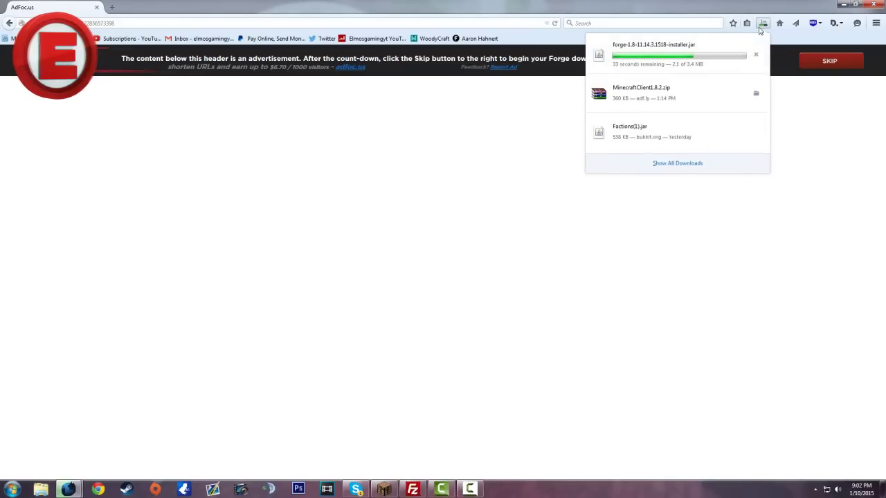
pyautogui.click(760, 29)
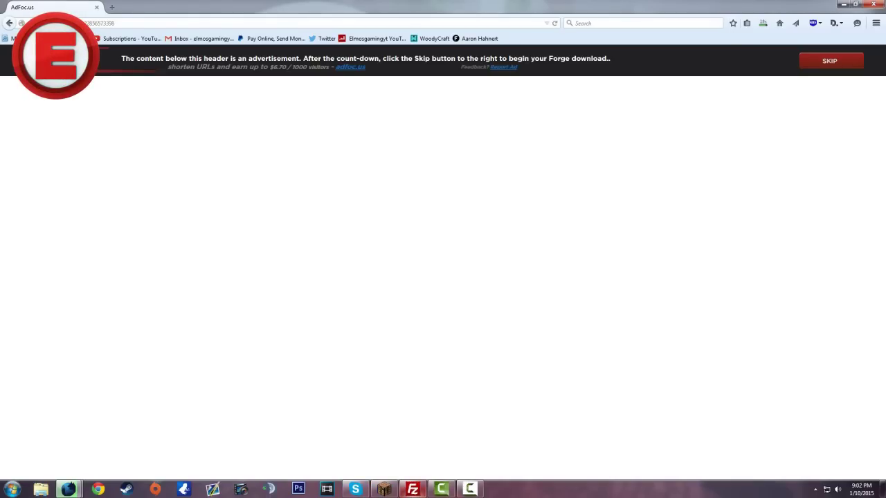
pyautogui.click(423, 491)
pyautogui.click(422, 491)
# Step: Search 'schematica' in a new tab, open the Minecraft Forum thread, and scroll to its Downloads section
pyautogui.click(115, 8)
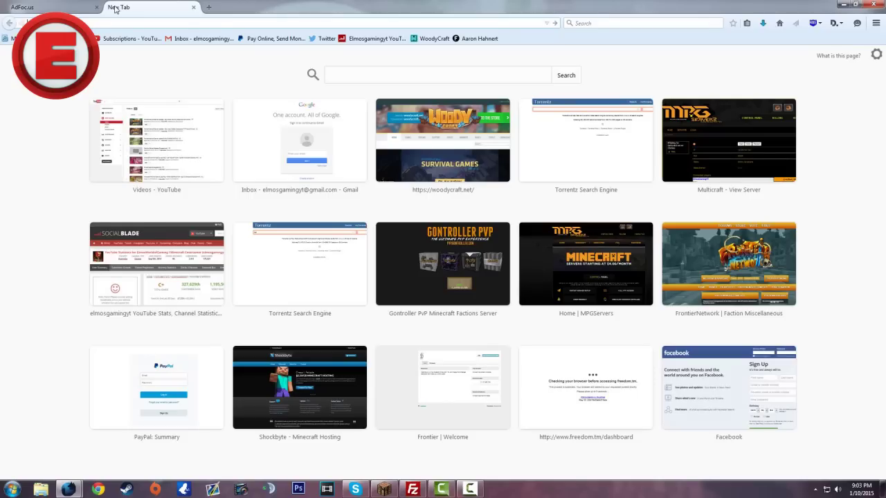
pyautogui.write('schematica')
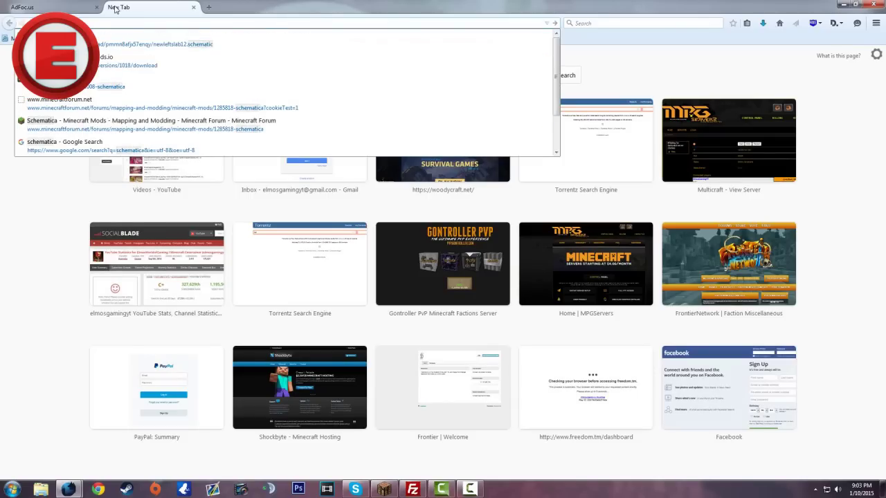
pyautogui.press('Return')
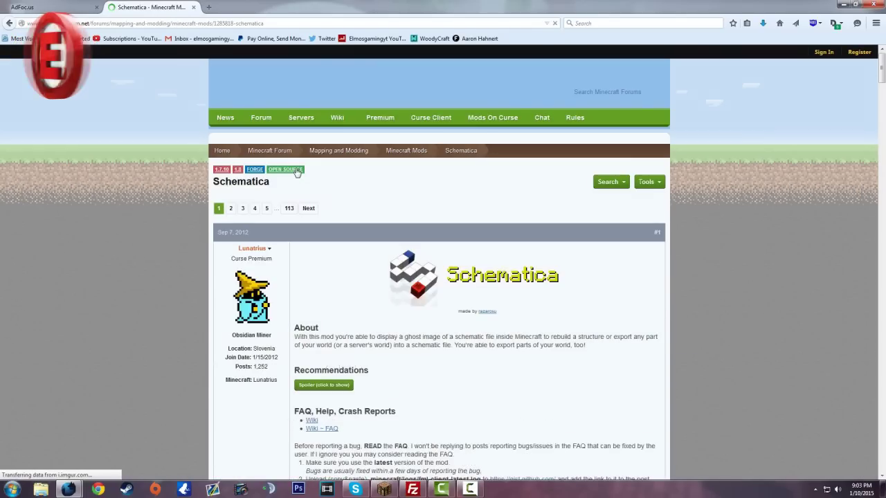
pyautogui.scroll(-3, 340, 196)
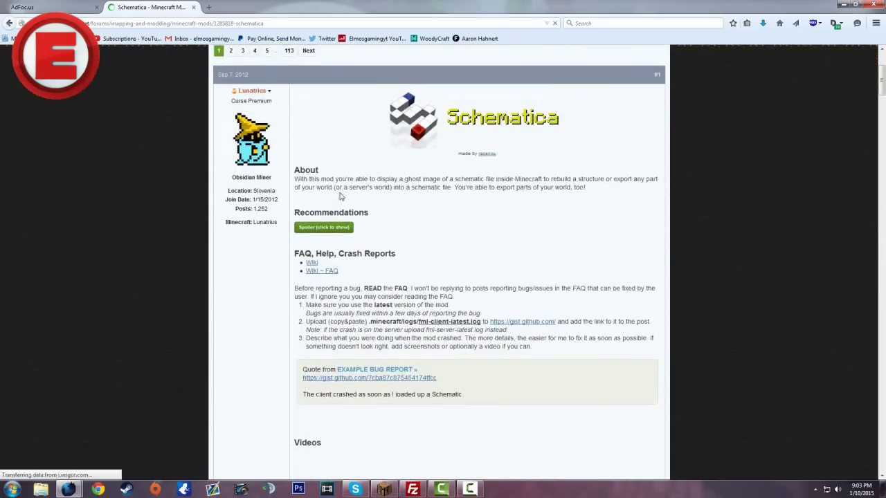
pyautogui.scroll(-3, 339, 196)
pyautogui.scroll(1, 339, 194)
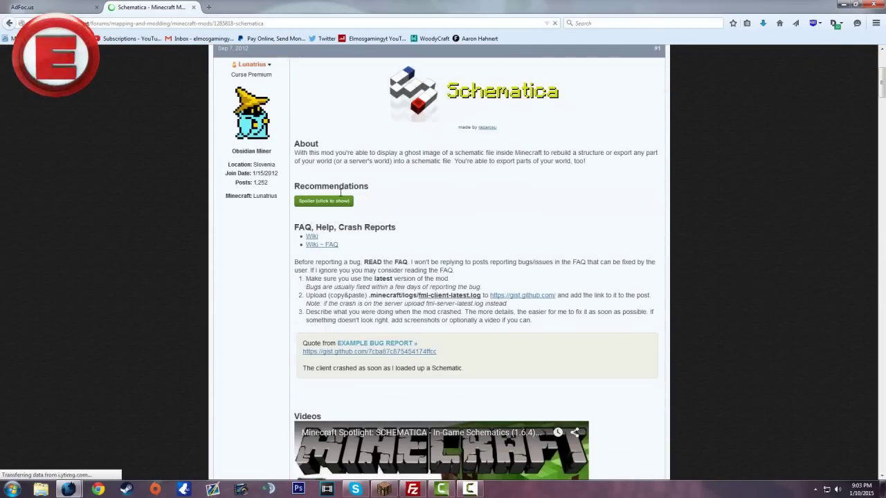
pyautogui.scroll(-6, 339, 195)
pyautogui.scroll(-2, 340, 197)
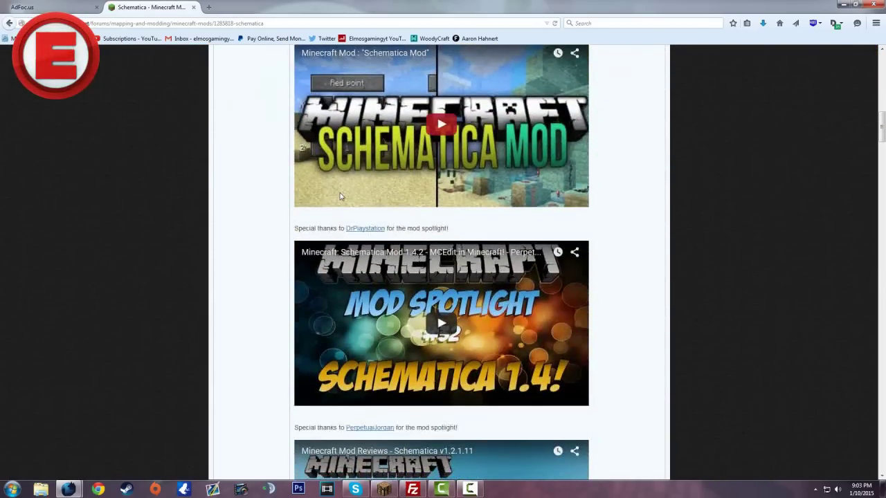
pyautogui.scroll(-2, 340, 197)
pyautogui.scroll(7, 340, 196)
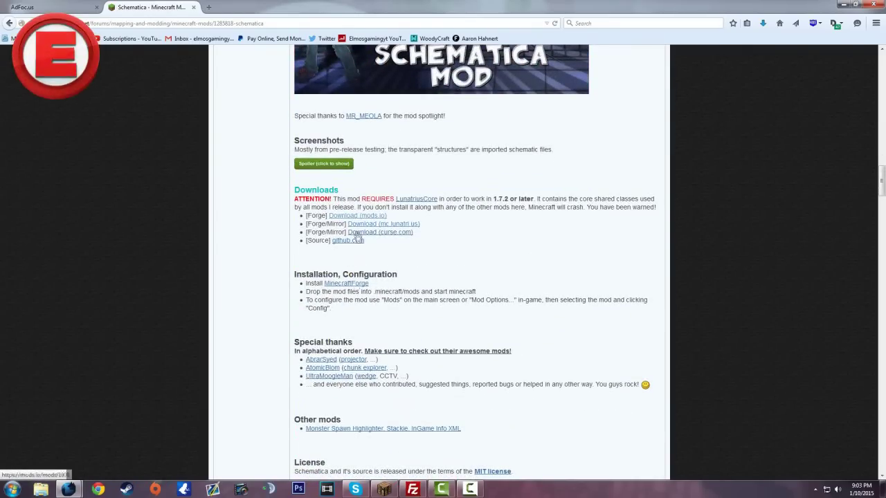
pyautogui.scroll(-2, 388, 261)
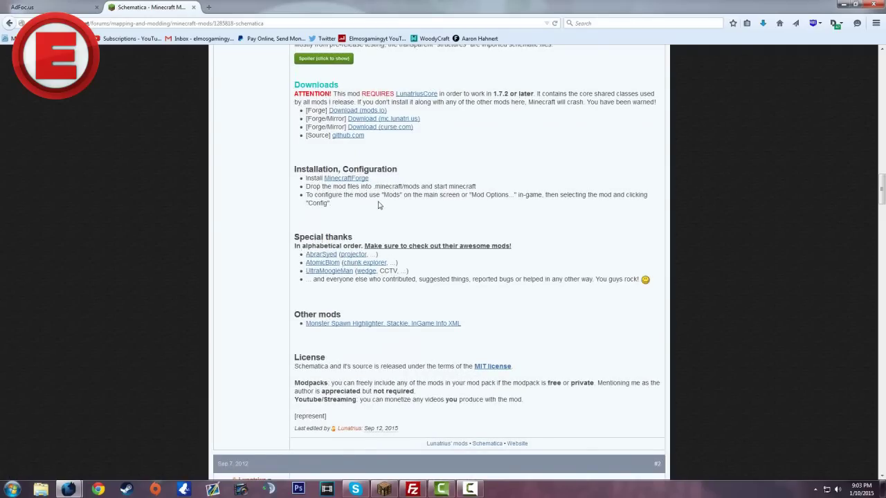
# Step: Open the LunatriusCore thread in a new tab and follow Schematica's mods.io download link
pyautogui.rightClick(397, 93)
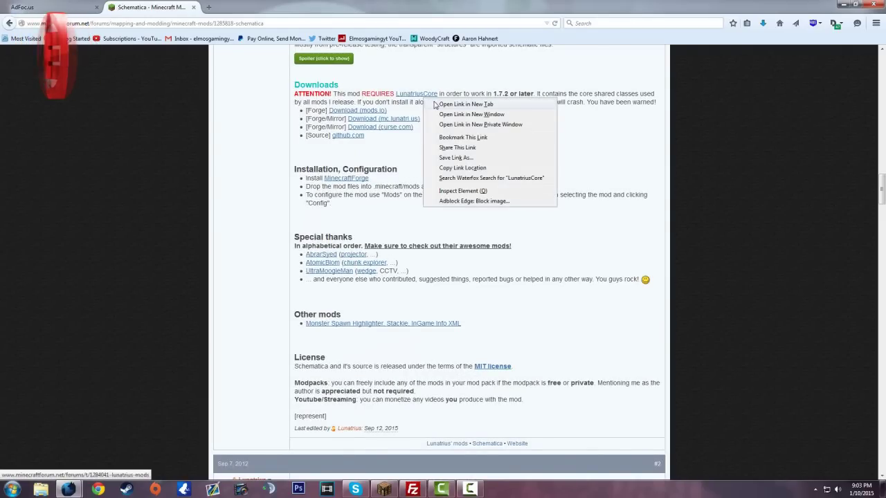
pyautogui.click(432, 102)
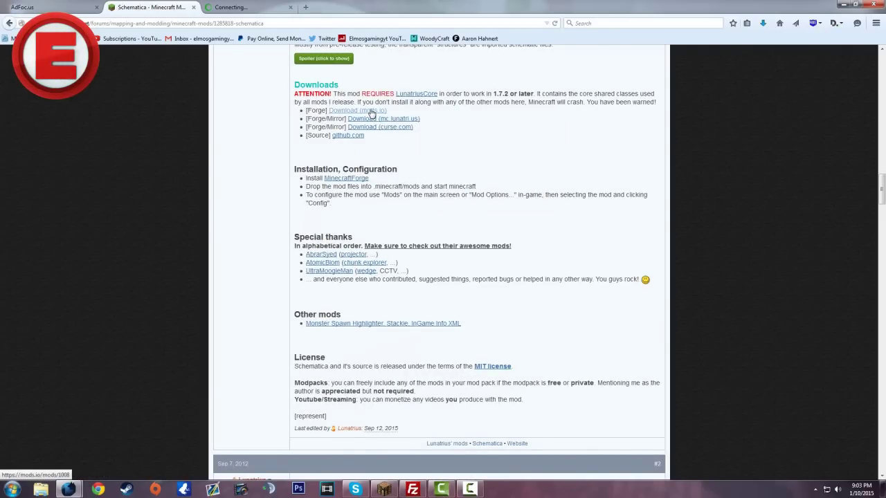
pyautogui.click(382, 112)
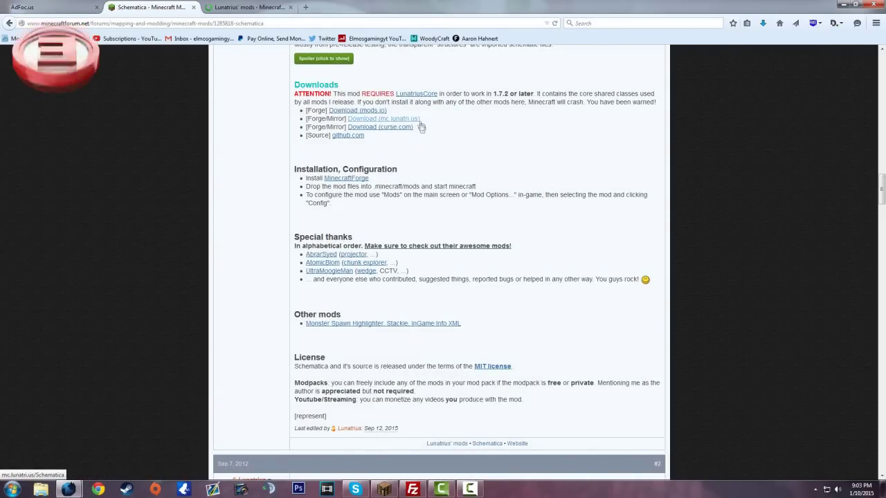
pyautogui.click(381, 118)
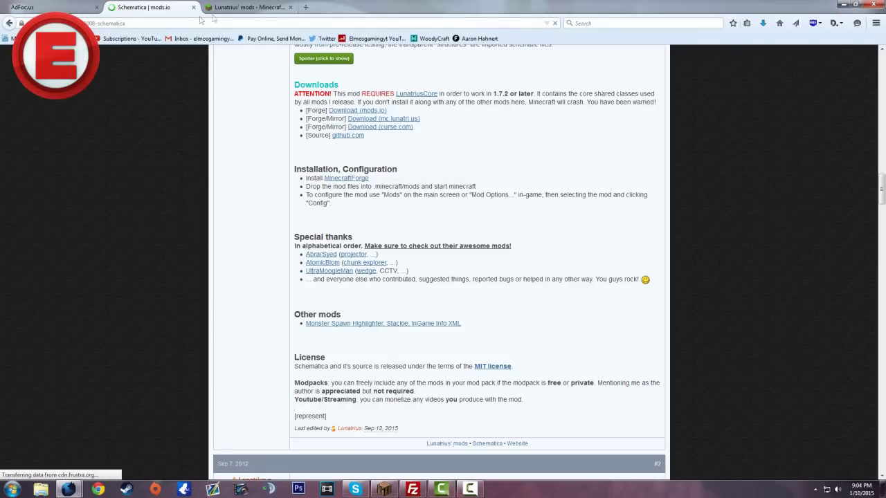
# Step: On the Lunatrius' mods forum tab, open LunatriusCore's mods.io download page
pyautogui.click(239, 8)
pyautogui.scroll(-6, 339, 214)
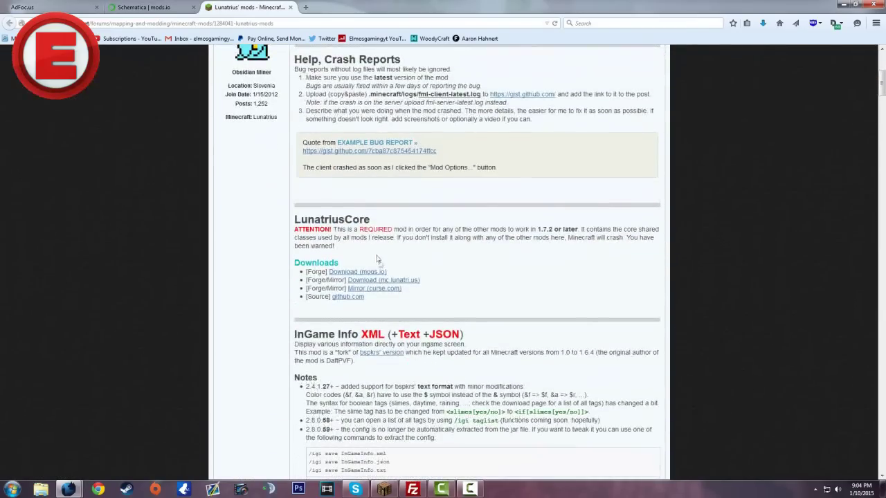
pyautogui.click(376, 274)
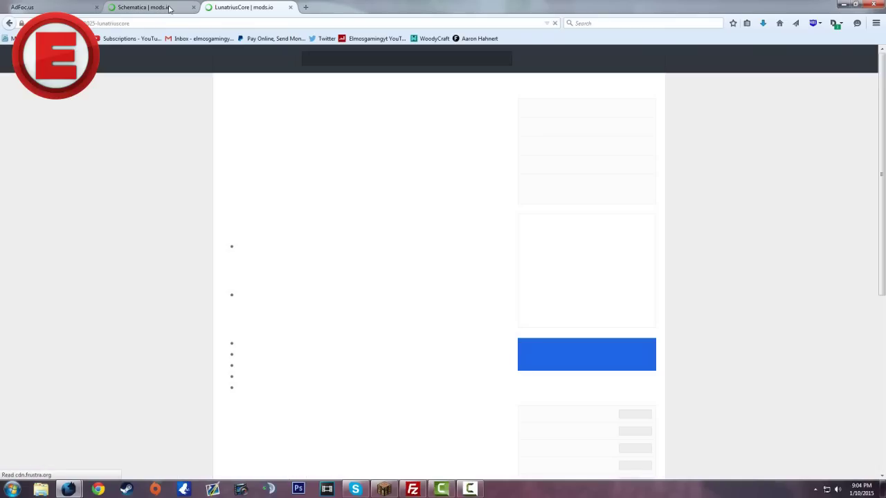
# Step: Start the Schematica 1.7.7.137 download for Minecraft 1.8 from its mods.io page
pyautogui.click(169, 8)
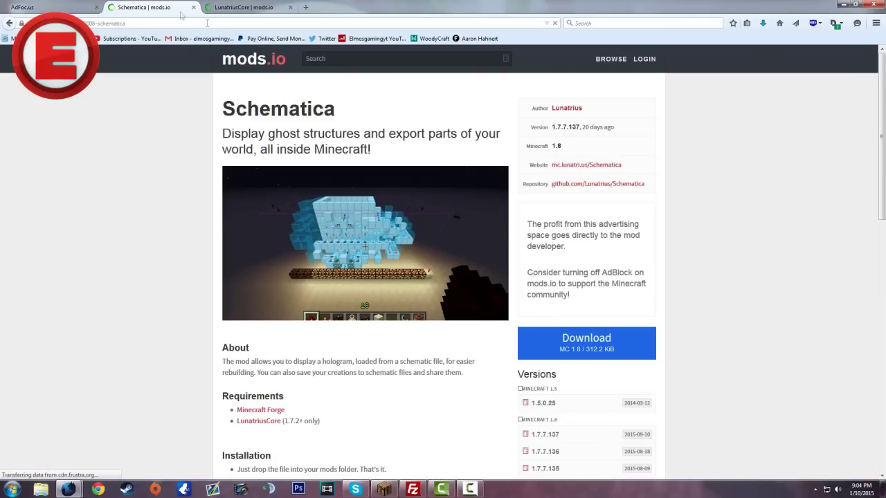
pyautogui.click(592, 351)
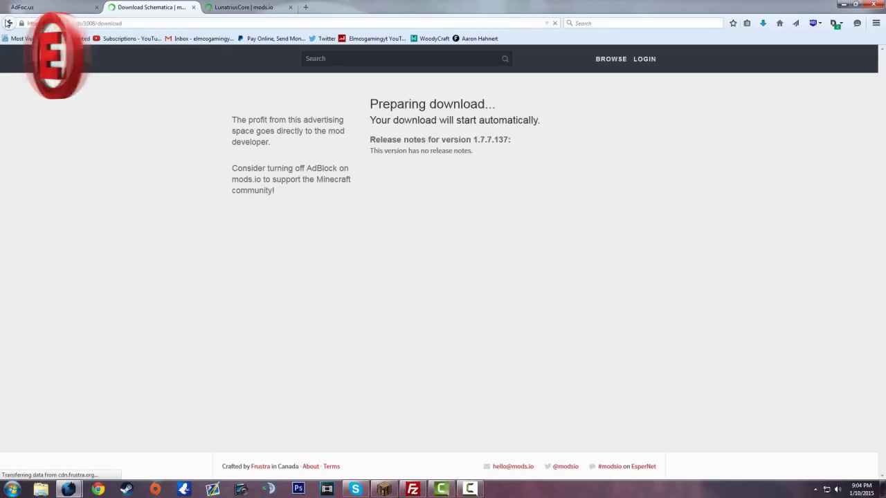
pyautogui.hotkey('alt', 'Left')
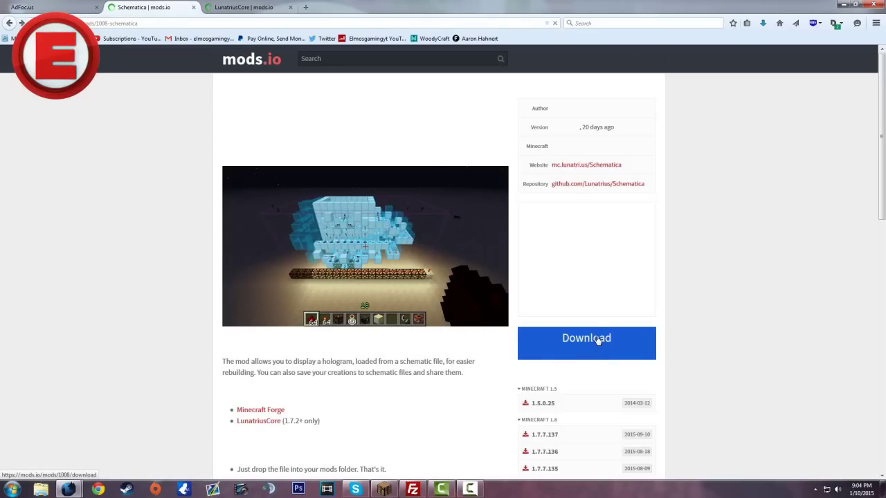
pyautogui.scroll(-3, 616, 332)
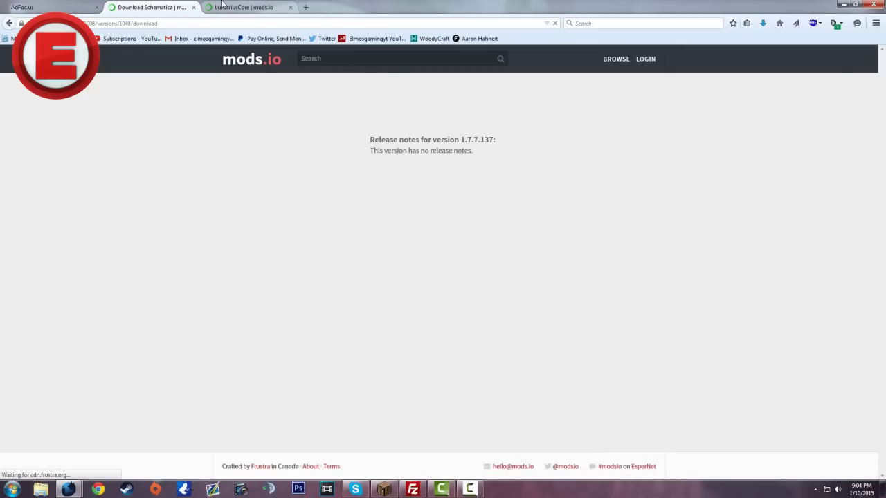
# Step: Download LunatriusCore 1.1.2.28, save both jar files, and launch the Forge 1.8 installer
pyautogui.click(223, 6)
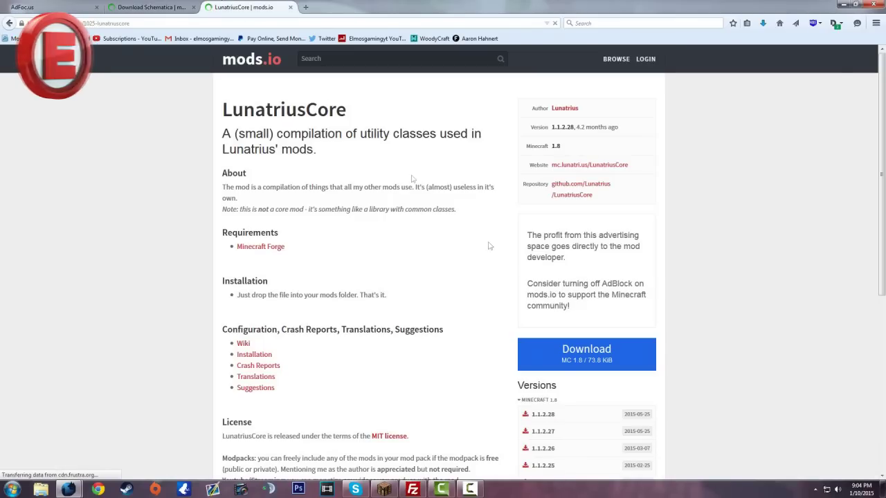
pyautogui.click(525, 417)
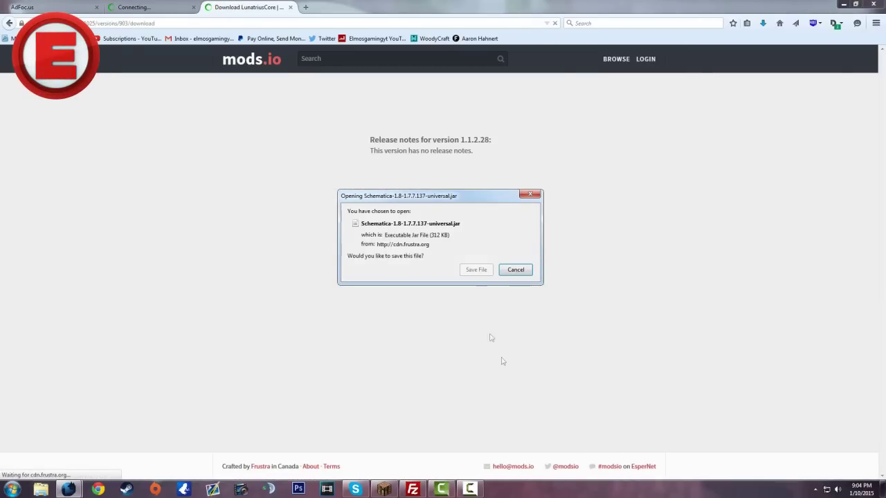
pyautogui.click(476, 270)
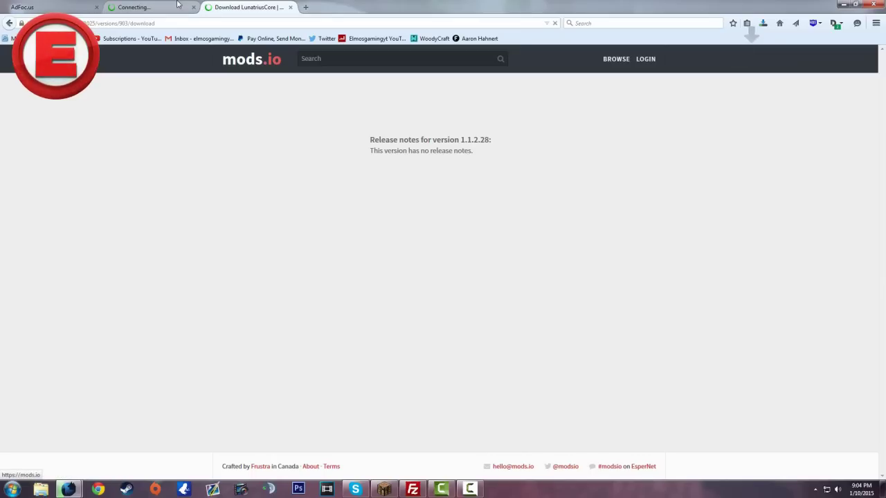
pyautogui.click(762, 24)
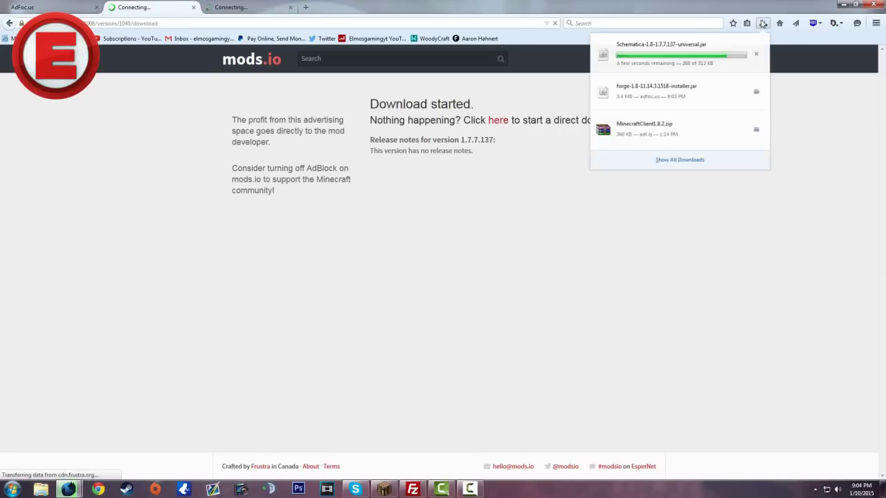
pyautogui.click(476, 270)
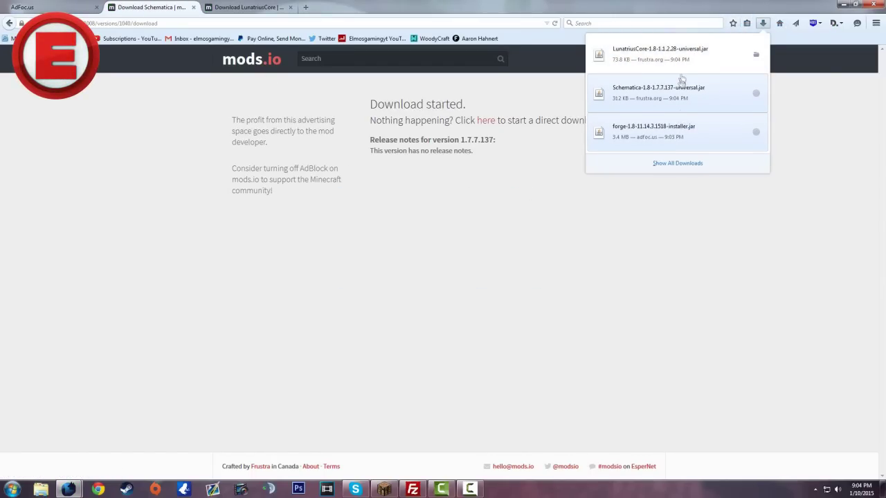
pyautogui.click(689, 133)
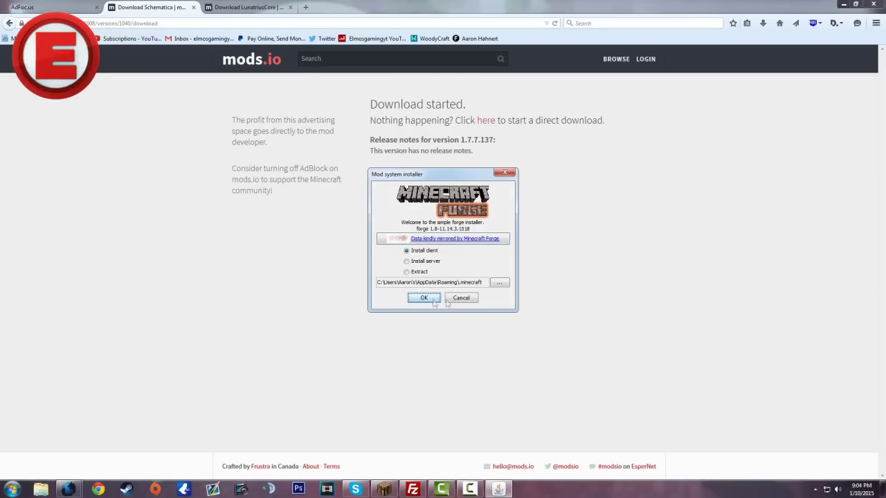
# Step: Install the Forge client, then open the .minecraft folder via %appdata Roaming
pyautogui.click(457, 299)
pyautogui.click(14, 489)
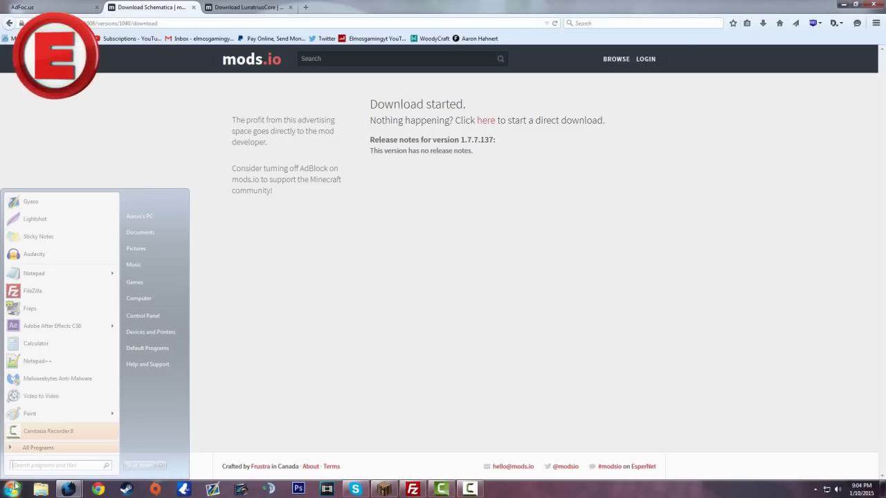
pyautogui.write('%appdata%')
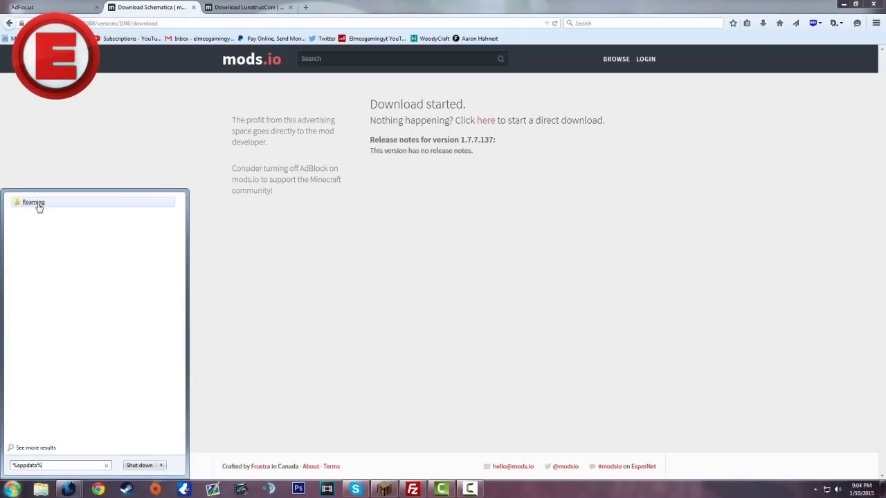
pyautogui.click(35, 203)
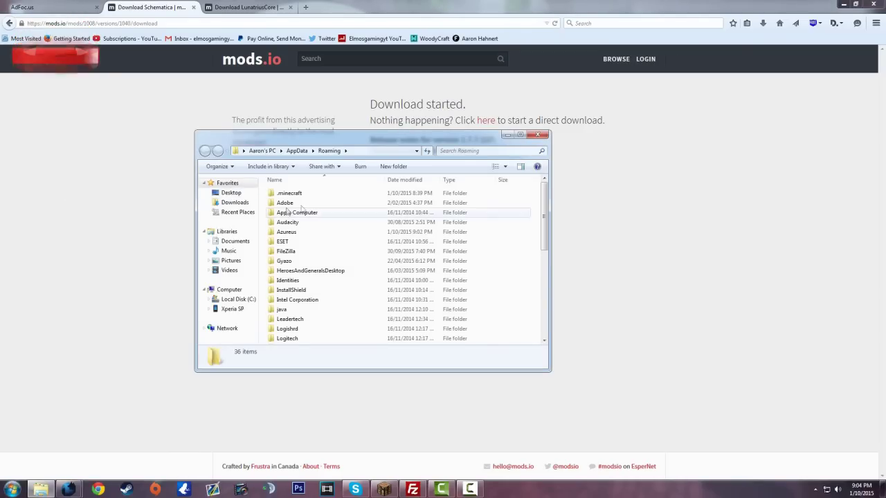
pyautogui.doubleClick(310, 197)
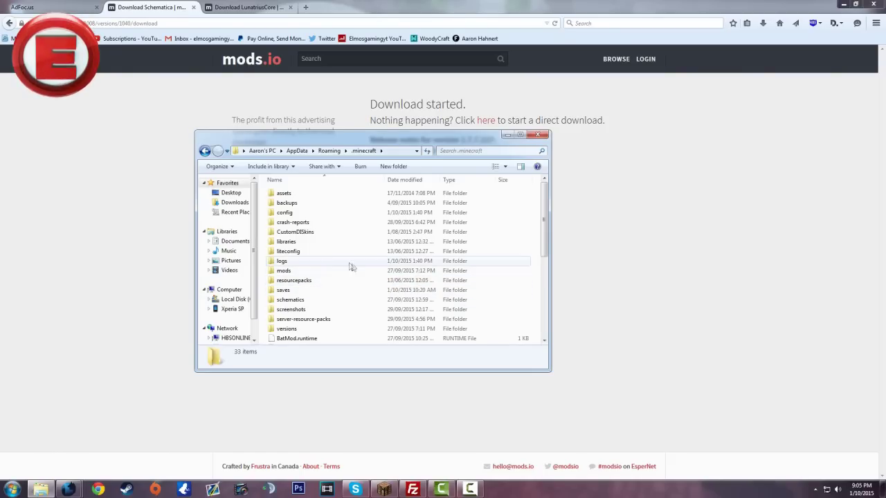
# Step: Check the contents of the .minecraft mods folder, go back up, and glance at Waterfox's downloads list
pyautogui.doubleClick(291, 272)
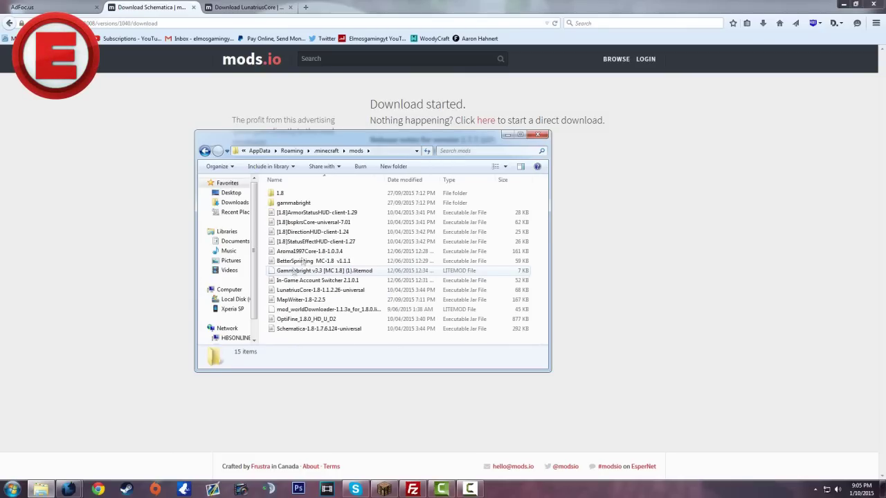
pyautogui.click(324, 152)
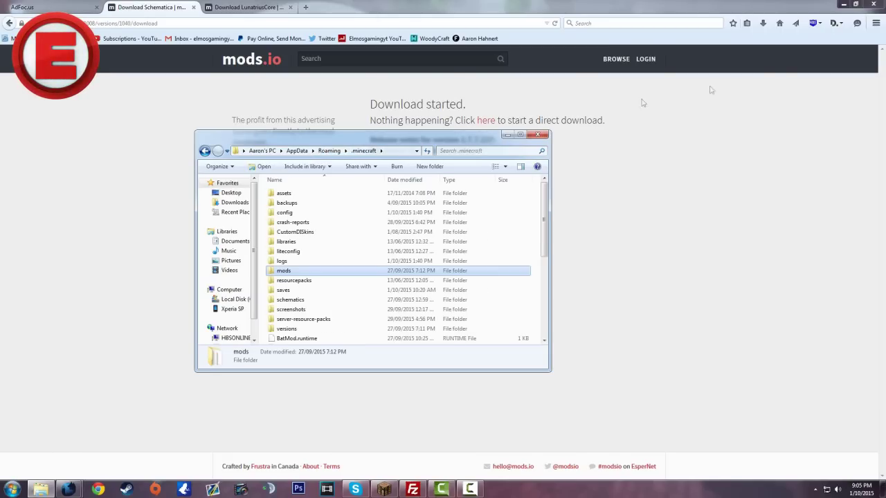
pyautogui.click(764, 25)
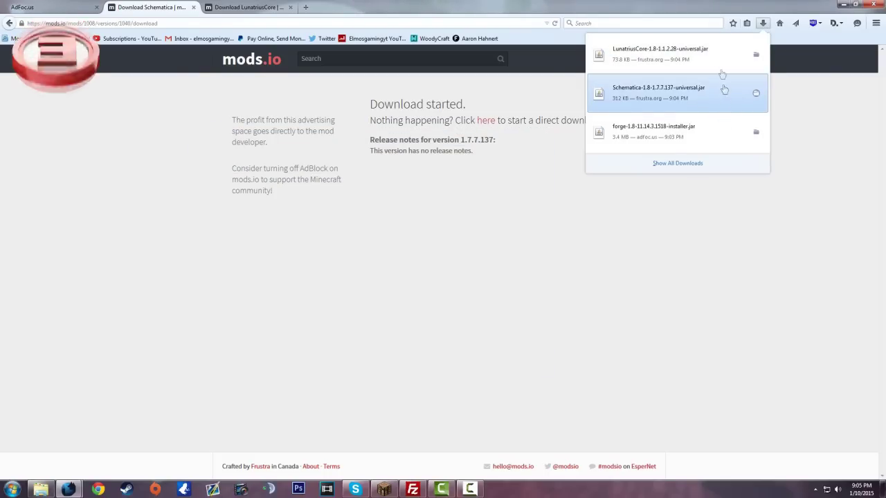
pyautogui.click(762, 25)
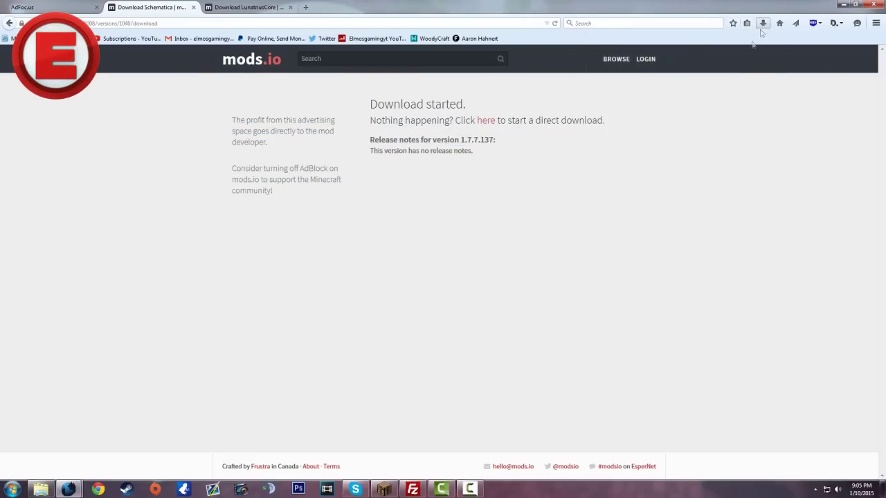
# Step: Return to Minecraft and load the Temple schematic from Schematica's file list
pyautogui.click(385, 489)
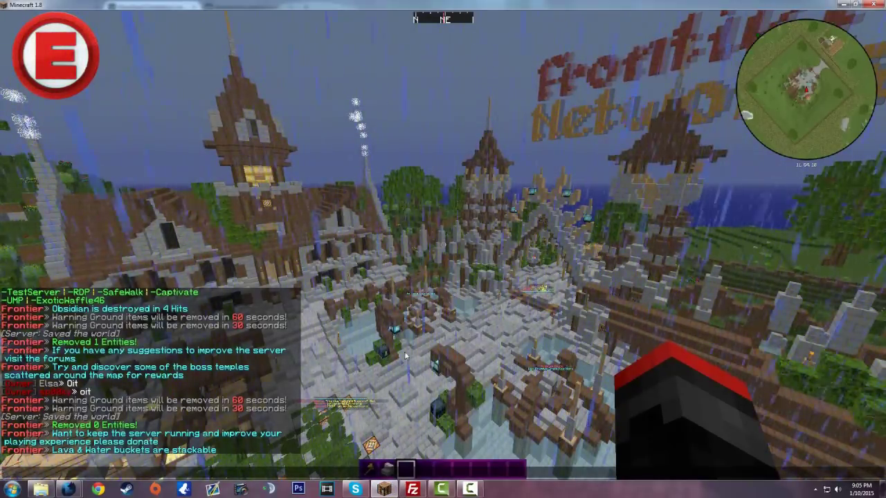
pyautogui.press('w')
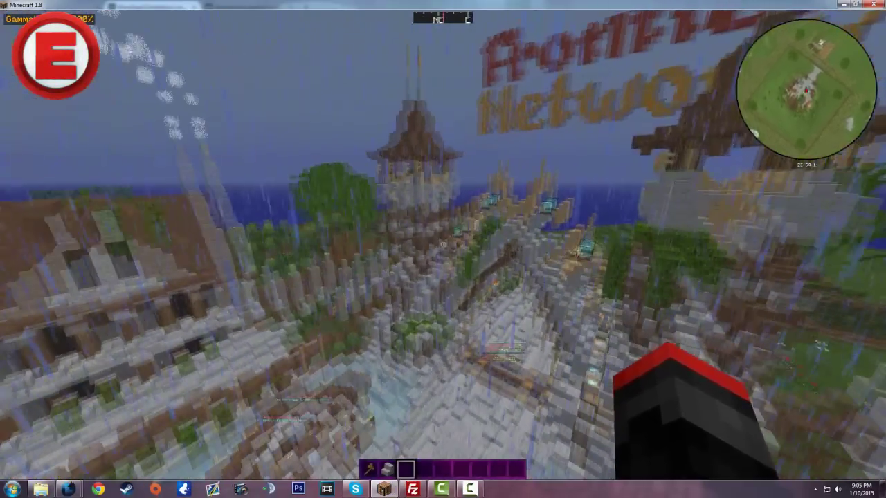
pyautogui.press('w')
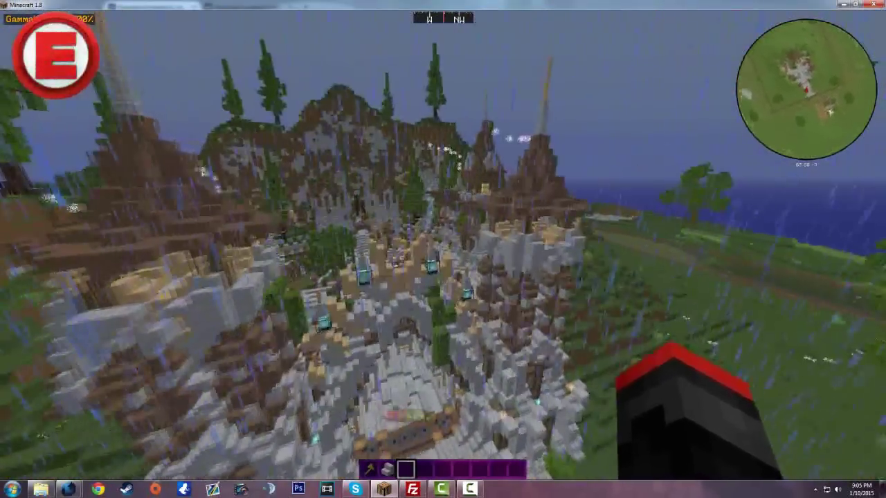
pyautogui.press('KP_Divide')
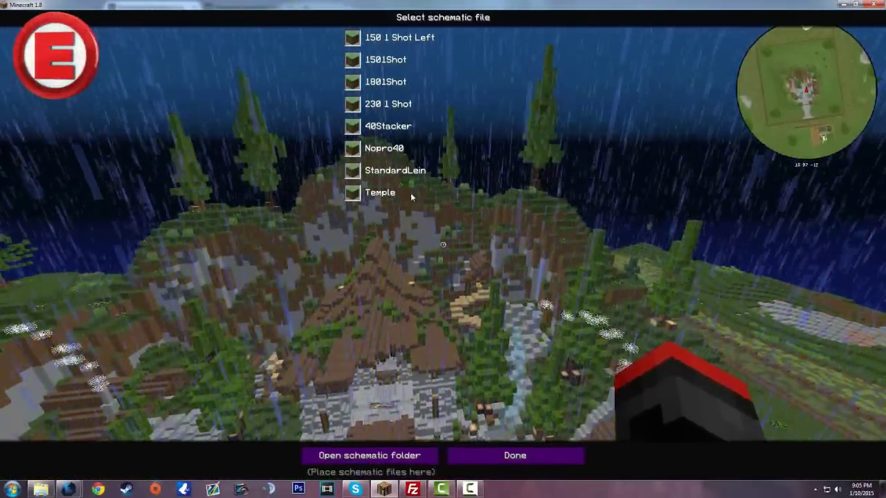
pyautogui.click(410, 193)
pyautogui.click(515, 455)
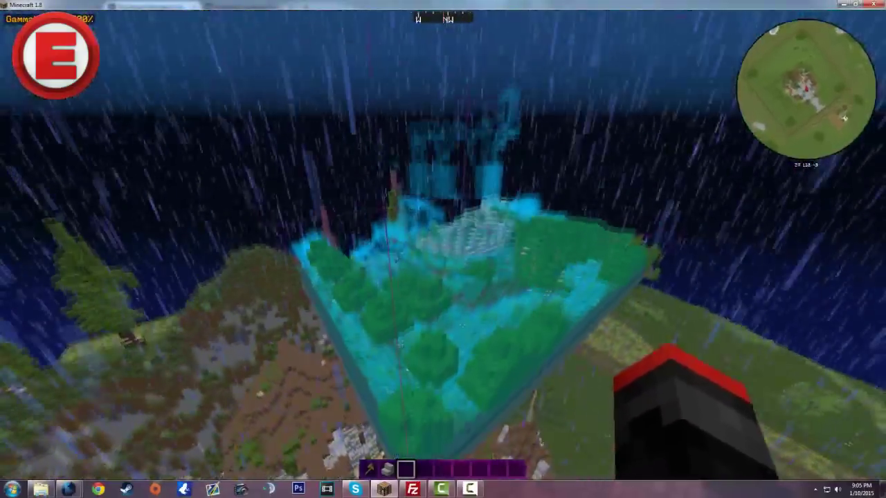
# Step: Fly around the Temple hologram, then reopen the schematic file list
pyautogui.press('w')
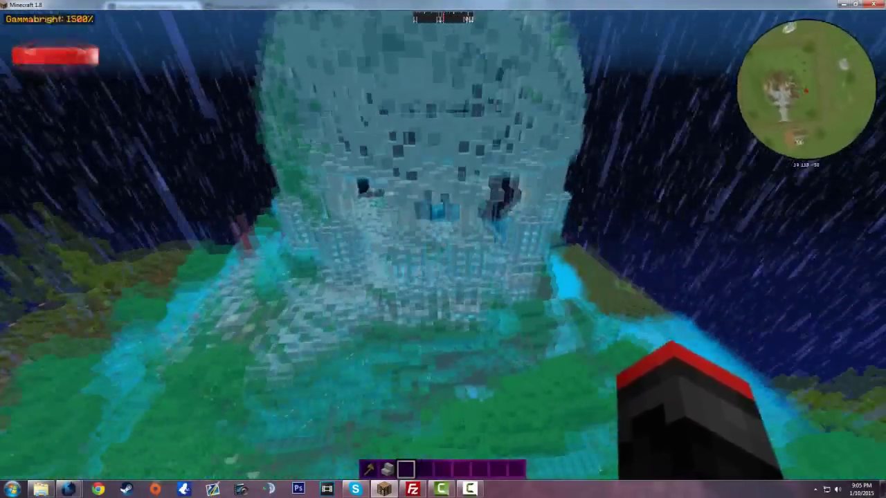
pyautogui.press('d')
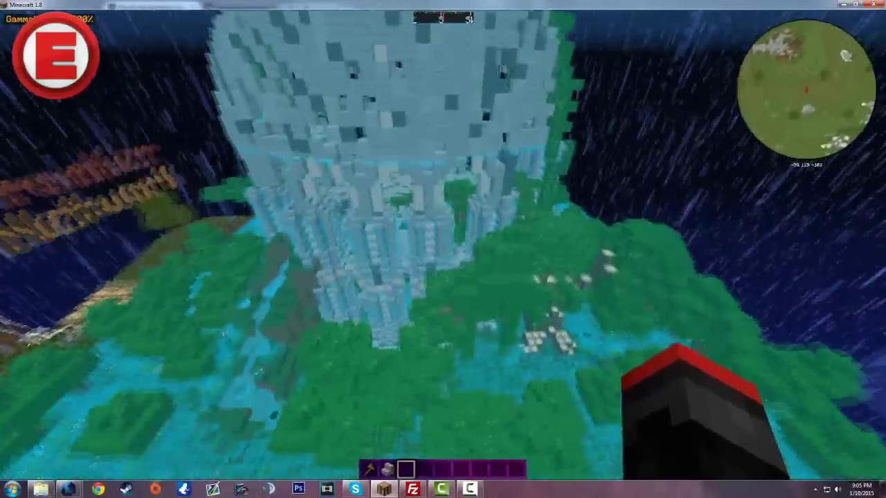
pyautogui.press('s')
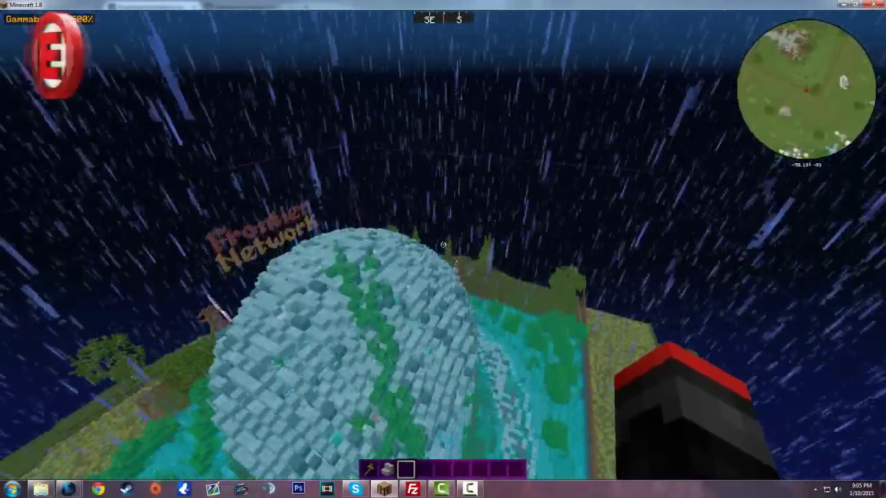
pyautogui.press('KP_Divide')
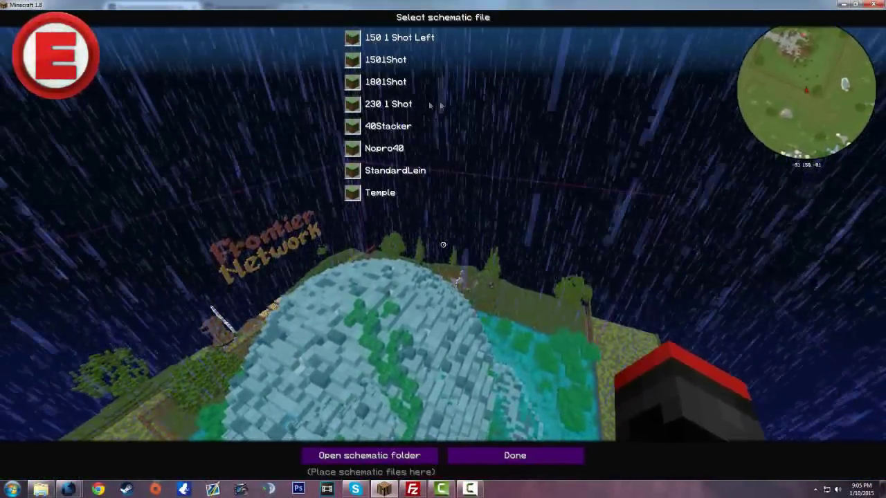
# Step: Load the 230 1 Shot schematic and fly around its glass tower hologram
pyautogui.click(408, 105)
pyautogui.click(515, 457)
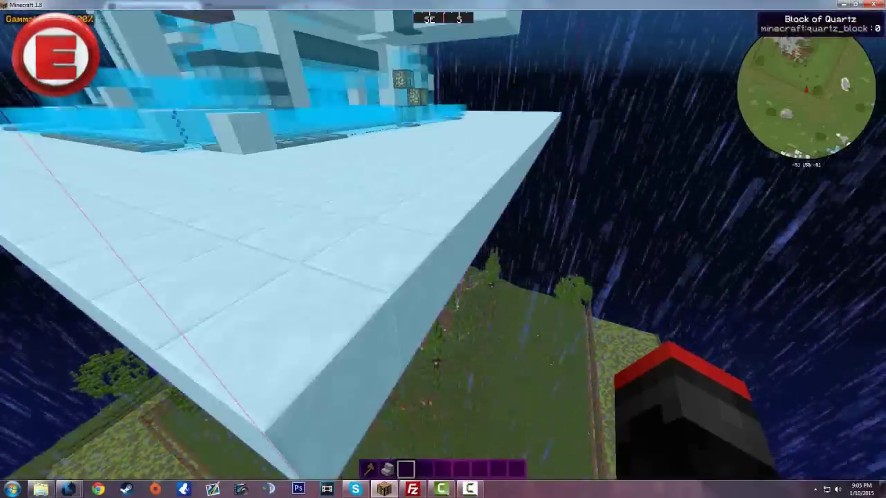
pyautogui.press('w')
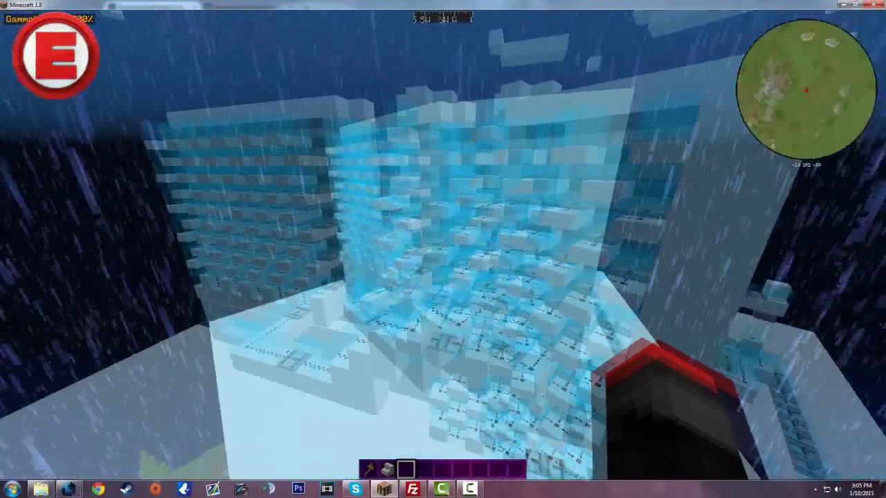
pyautogui.press('w')
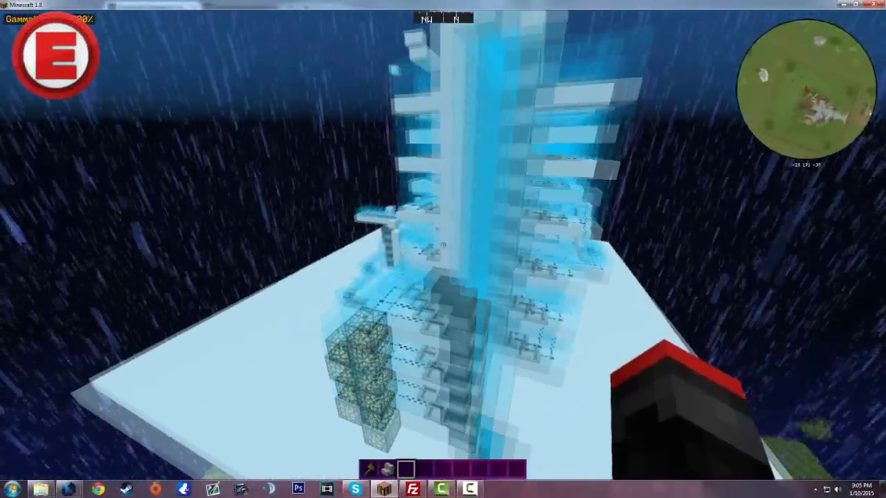
pyautogui.press('w')
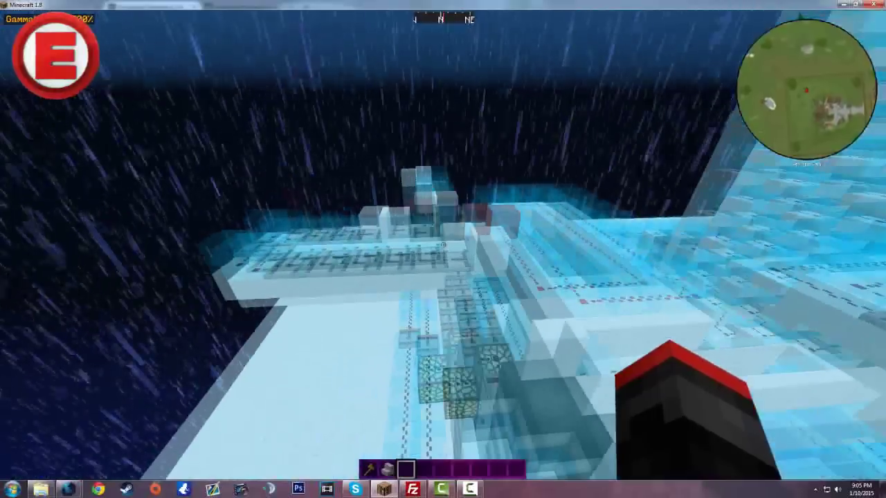
pyautogui.press('w')
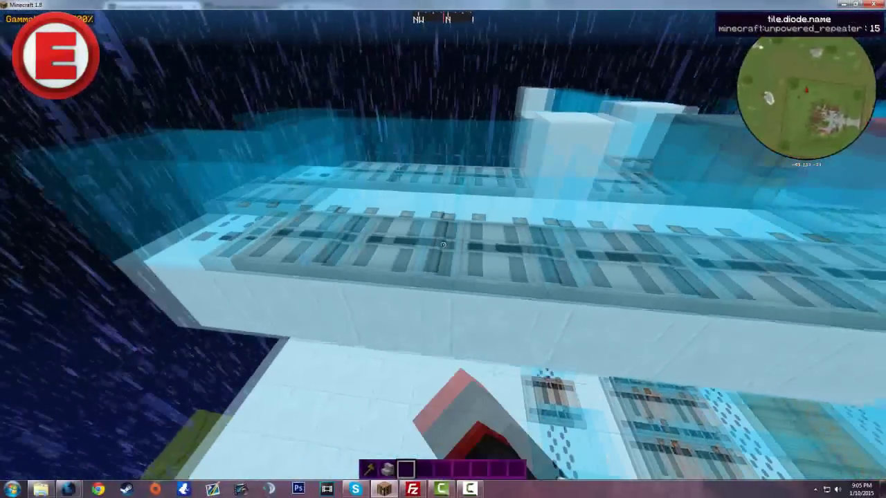
pyautogui.press('w')
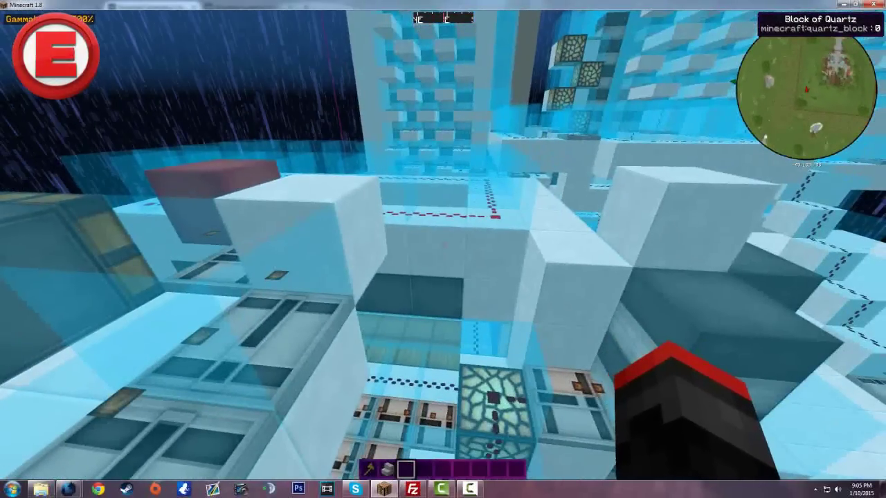
# Step: Toggle the game menu and placement settings, then fly over, below and above the tower
pyautogui.press('Escape')
pyautogui.press('Escape')
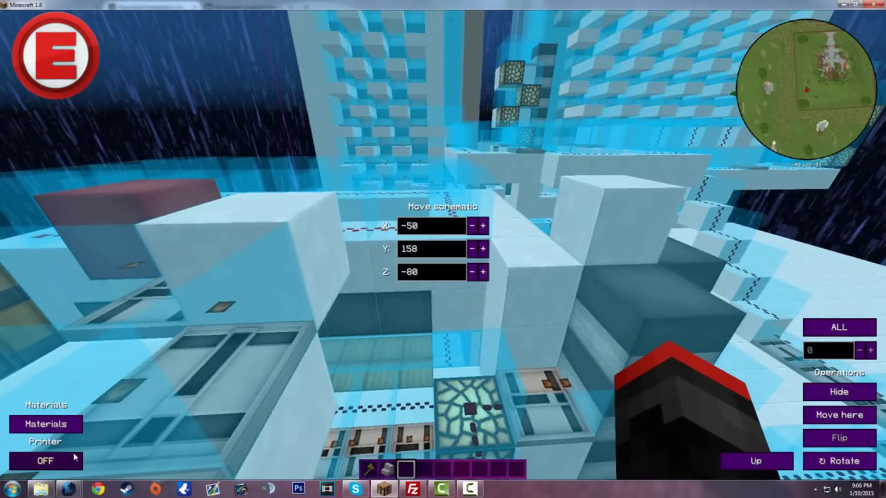
pyautogui.press('Escape')
pyautogui.press('s')
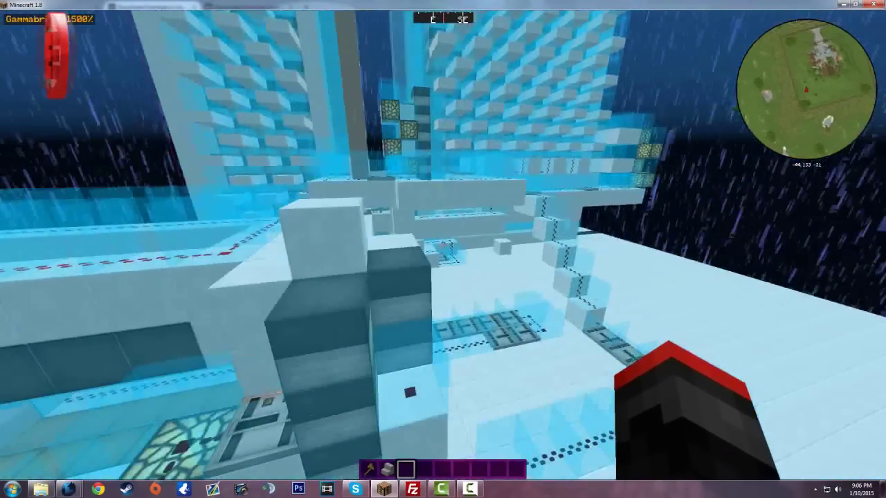
pyautogui.press('w')
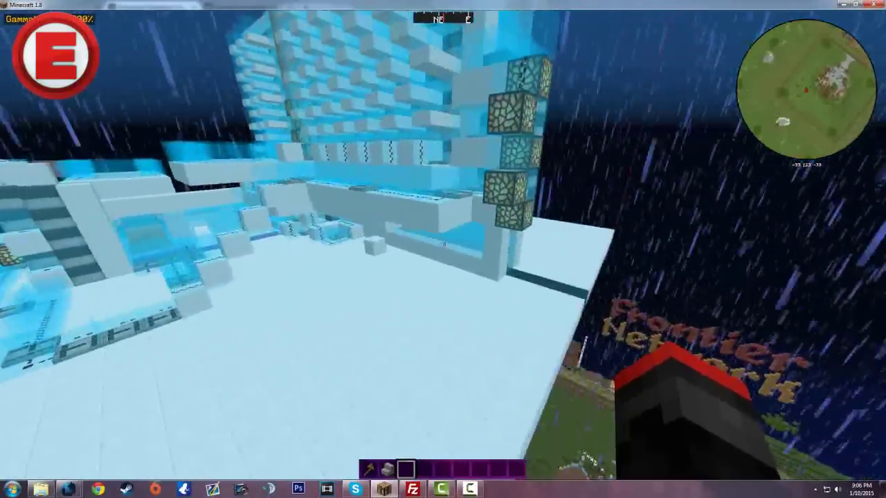
pyautogui.press('s')
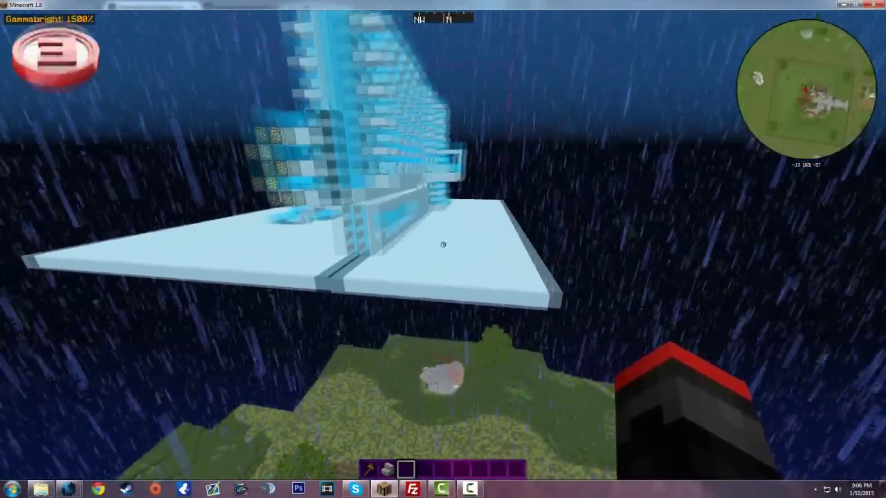
pyautogui.press('shift')
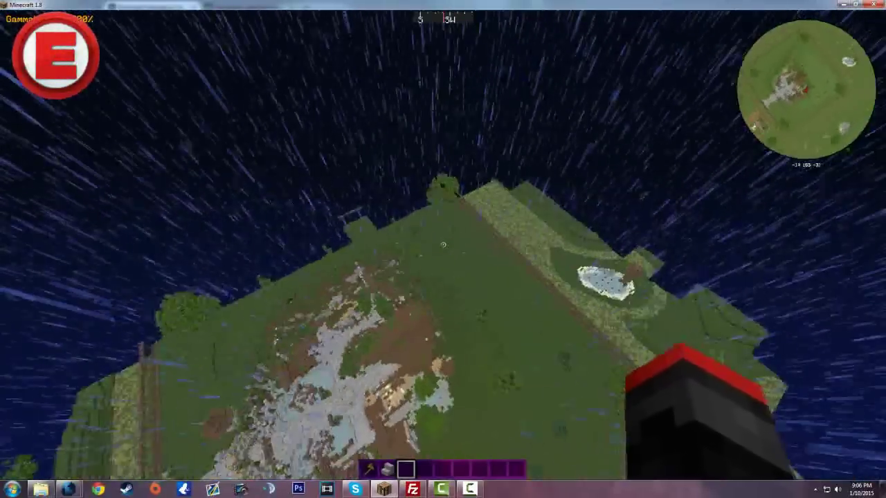
pyautogui.press('space')
pyautogui.press('w')
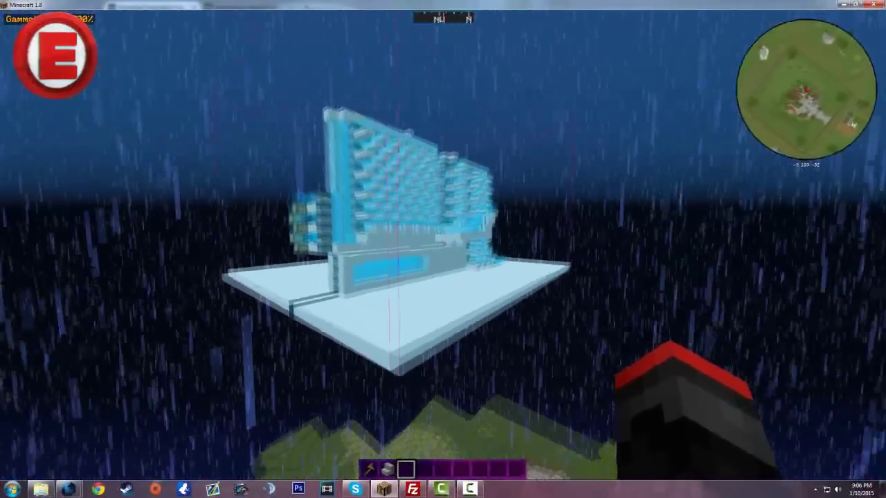
pyautogui.press('w')
pyautogui.press('space')
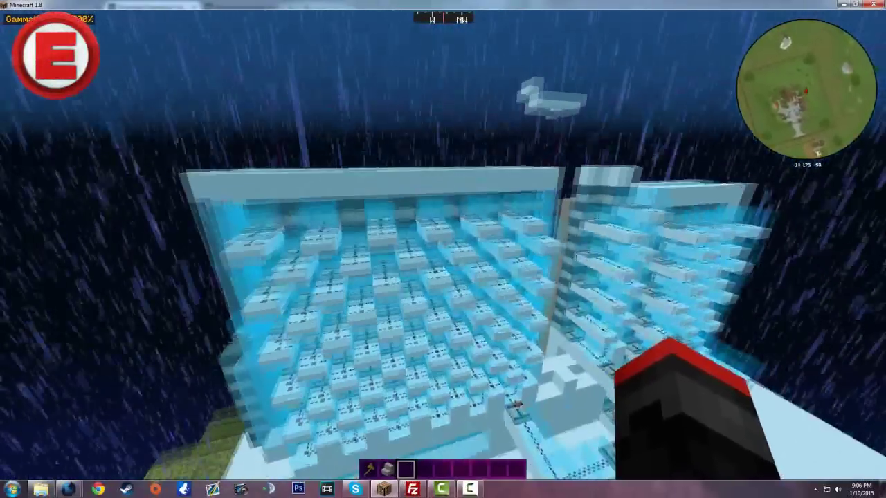
pyautogui.press('w')
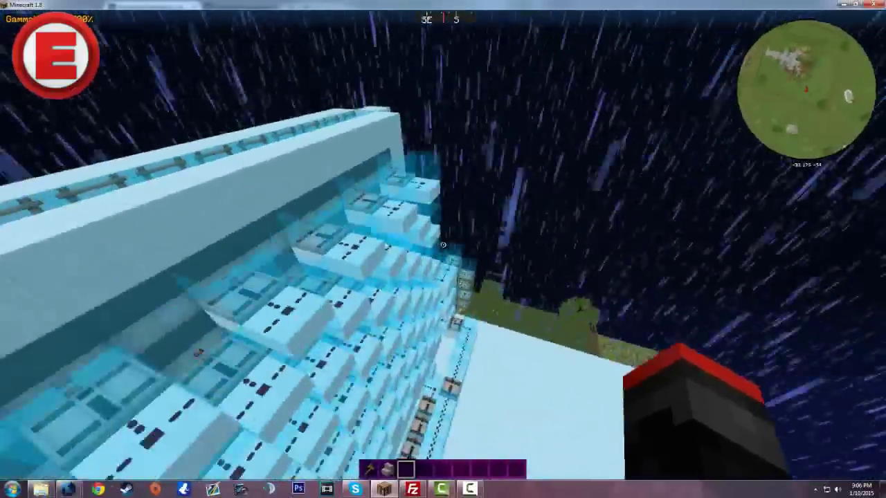